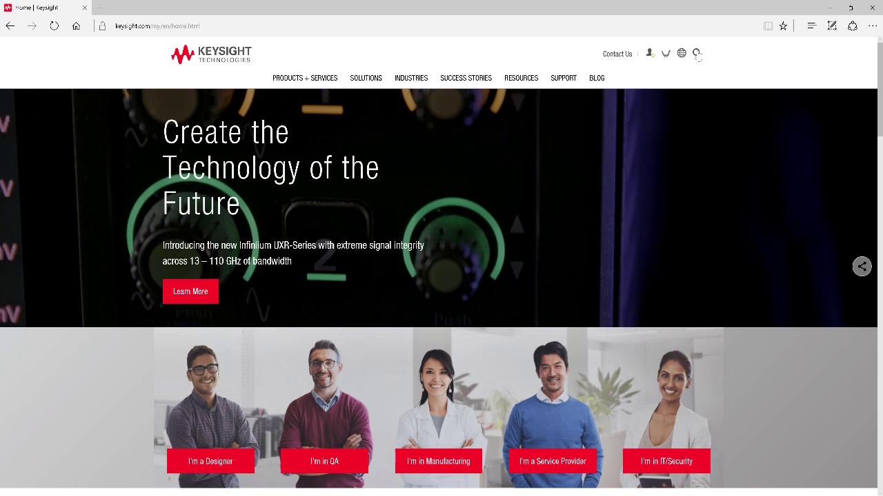
Step: Search the Keysight site for benchvue and open the BenchVue Software Platform bundle page
click(697, 54)
text(benchvue)
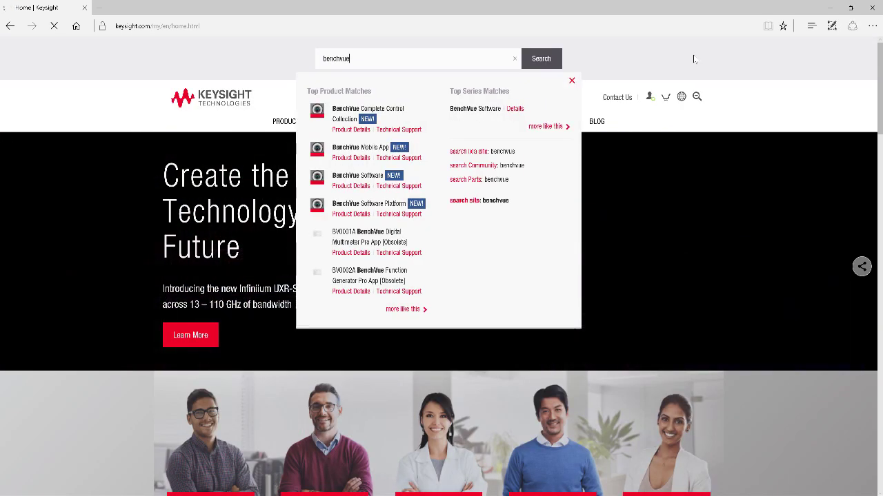
key(Return)
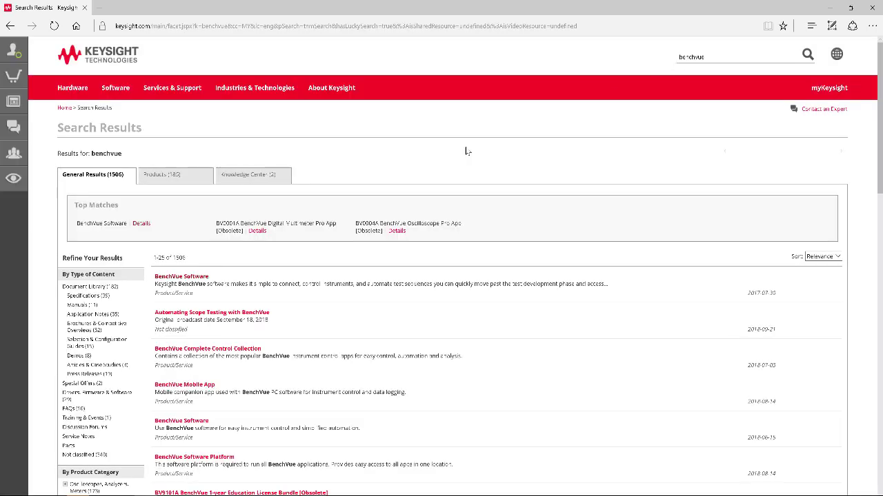
click(141, 223)
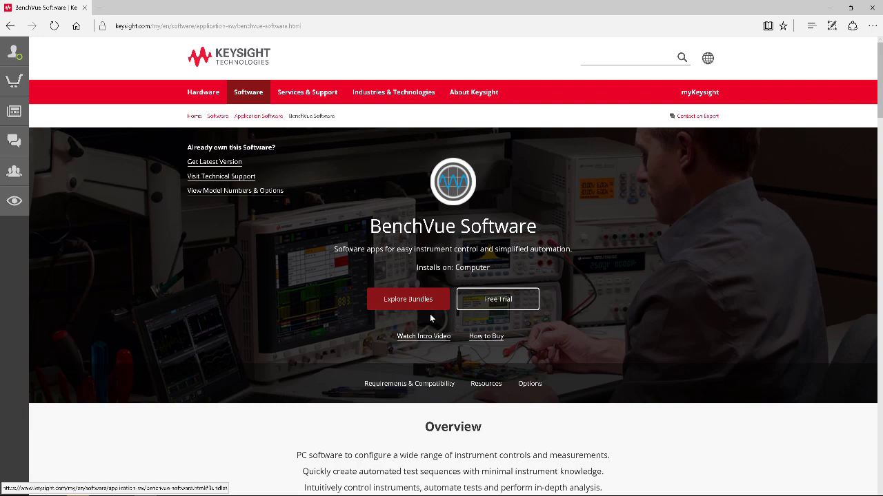
click(428, 308)
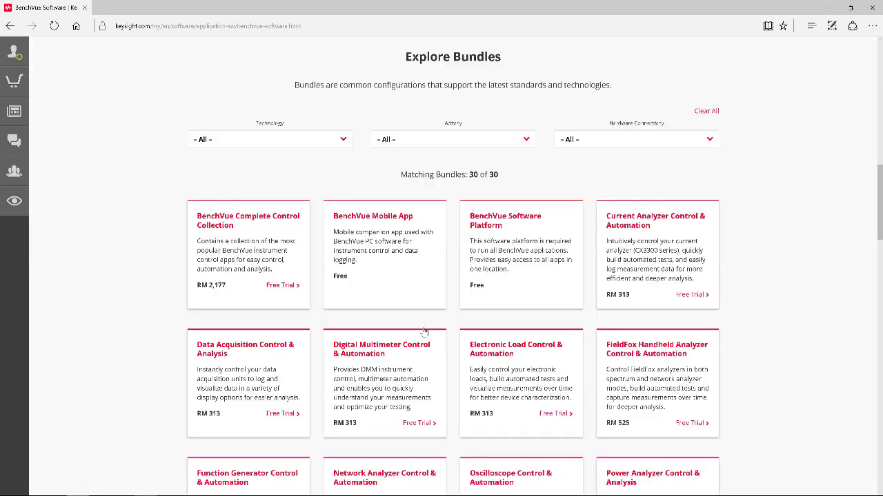
click(491, 289)
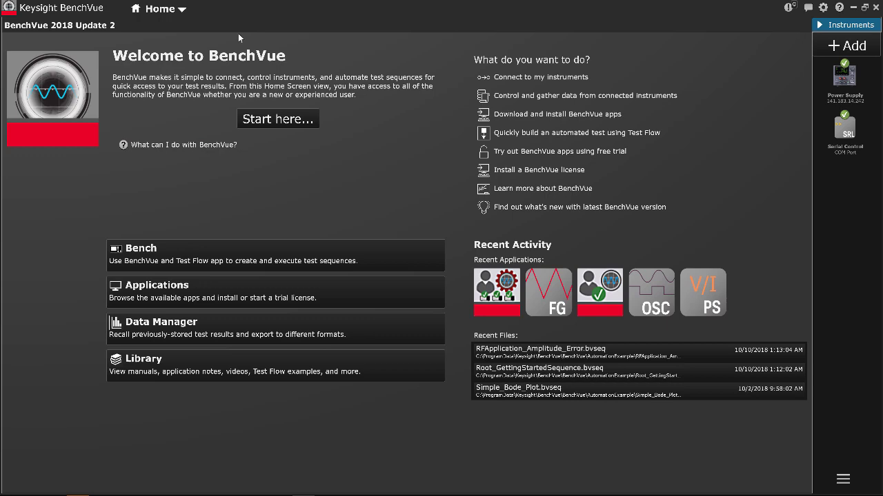
Step: Launch the BenchVue Lab - Manager app from Home > Applications
click(182, 9)
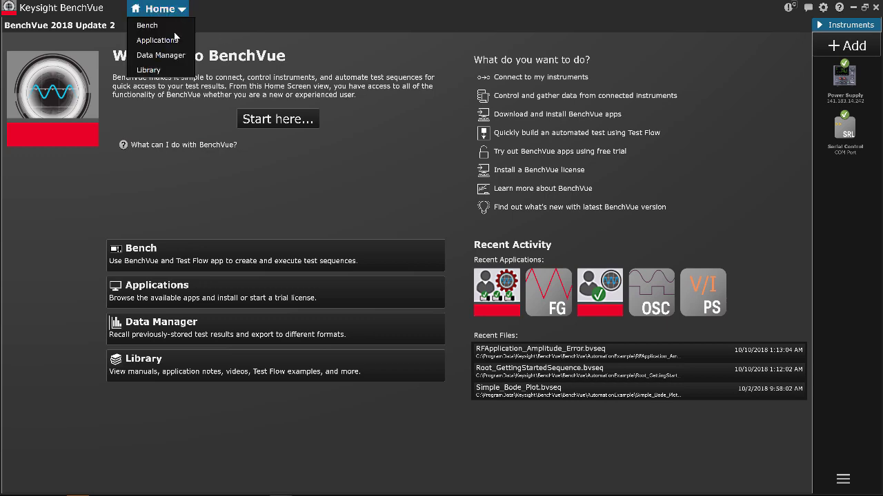
click(174, 41)
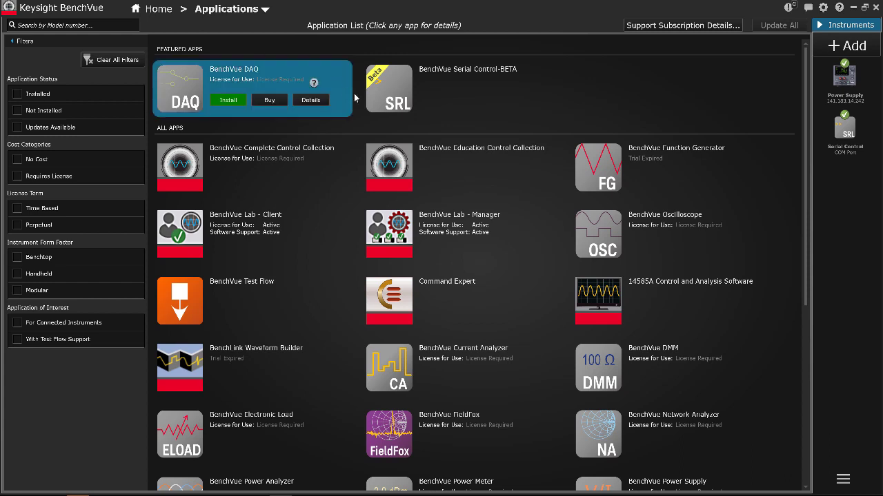
mouse_move(519, 226)
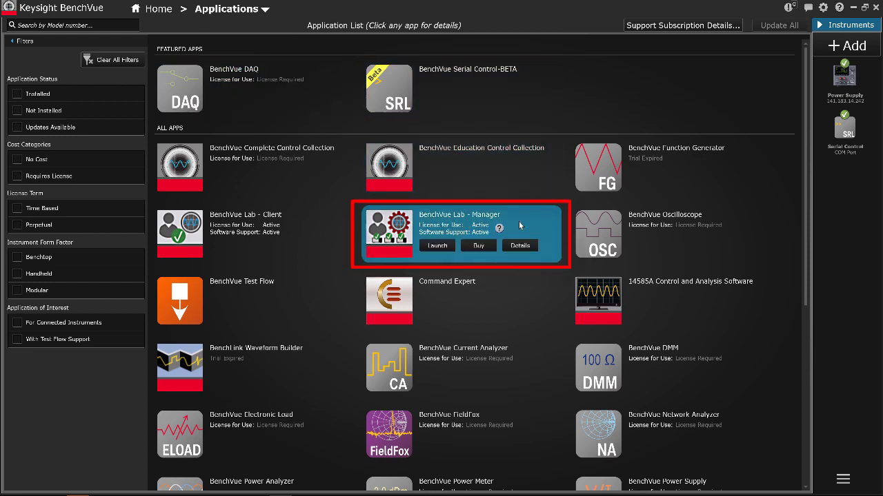
click(445, 245)
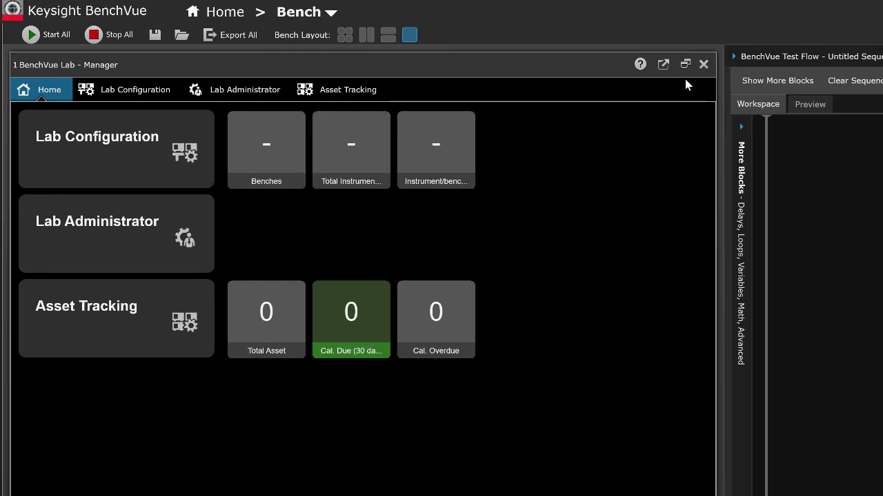
Step: Create a manual 3 x 3 layout of nine benches on the Lab Configuration page
click(147, 91)
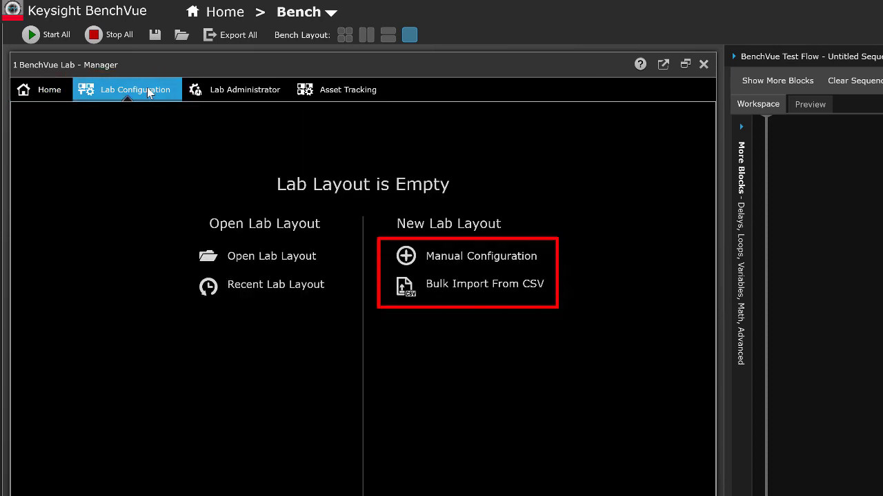
click(454, 268)
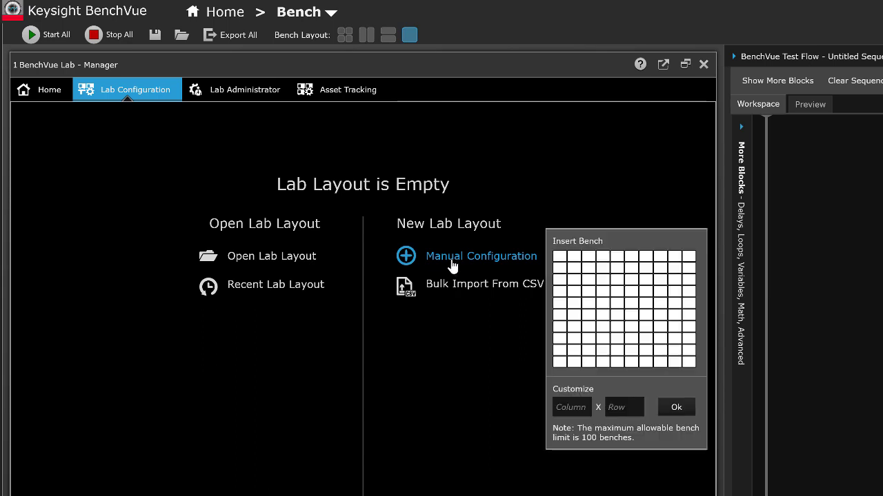
click(588, 281)
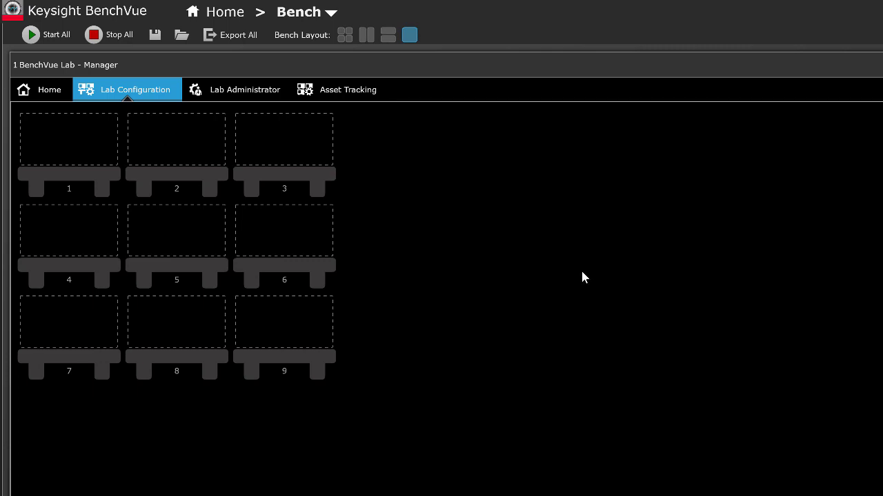
Step: Delete benches 2, 5 and 8, then bring up the instrument choices for bench 1
mouse_move(211, 122)
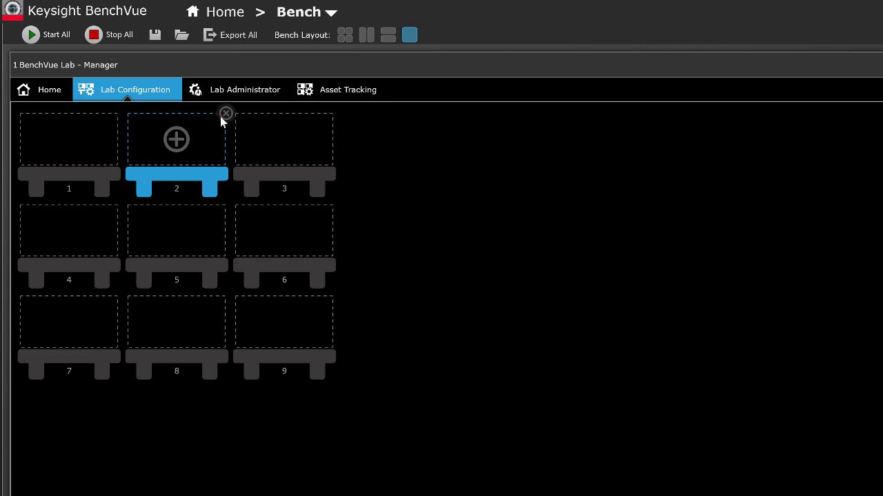
click(222, 115)
mouse_move(197, 224)
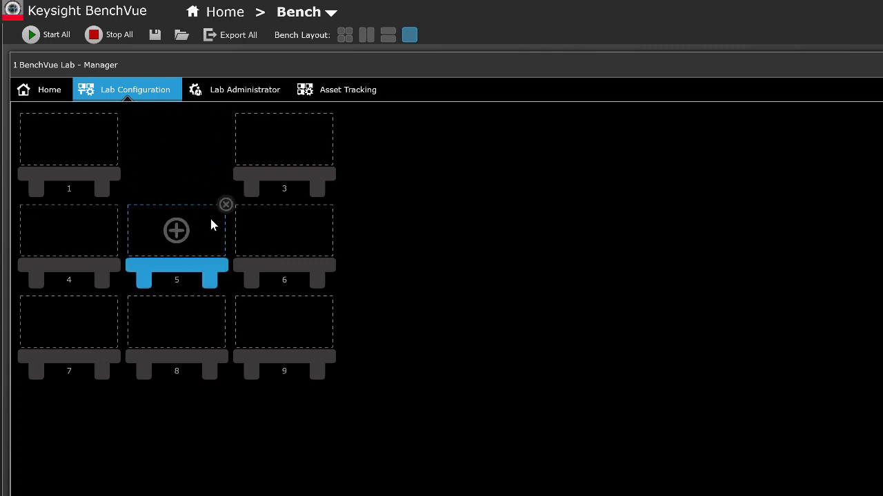
click(224, 205)
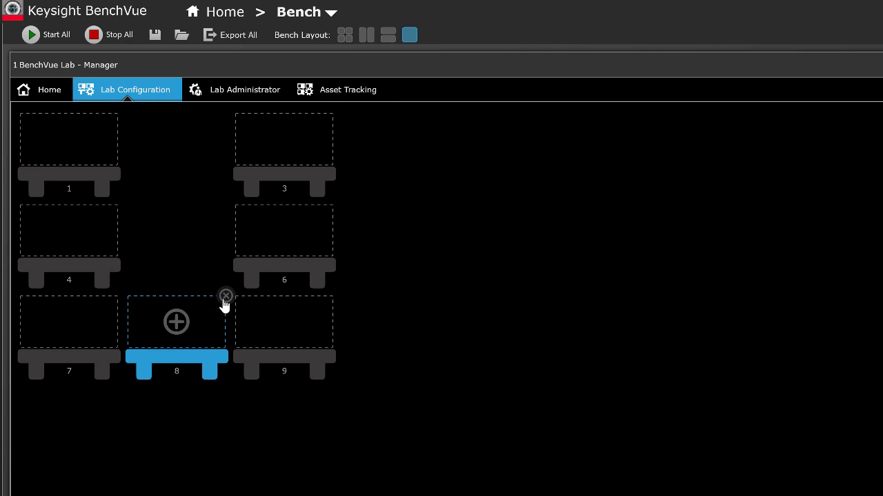
click(226, 296)
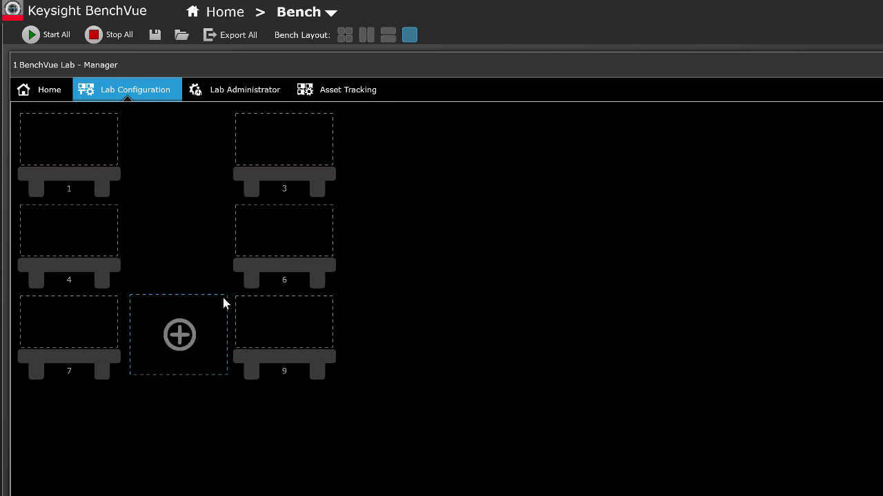
click(70, 145)
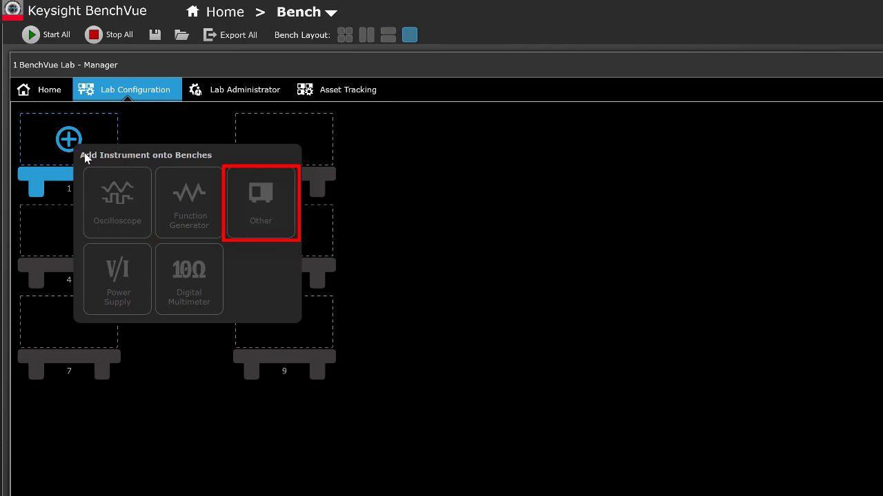
Step: Add a function generator to the benches
click(189, 202)
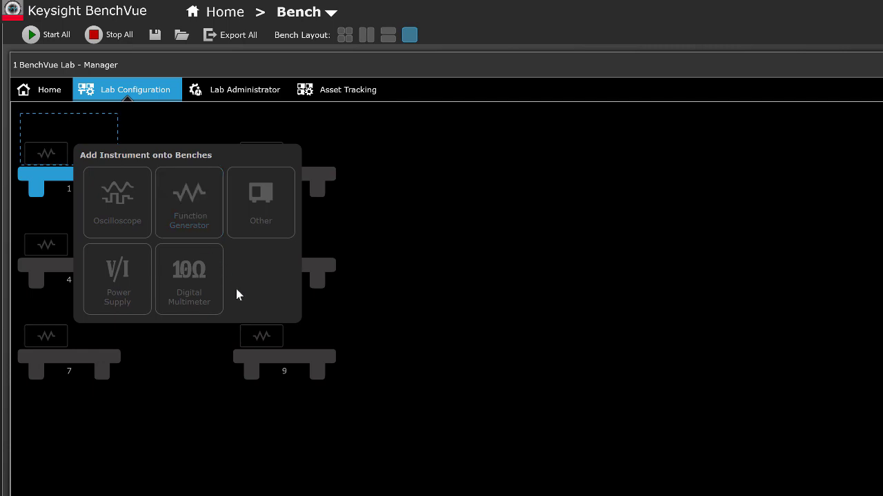
click(232, 380)
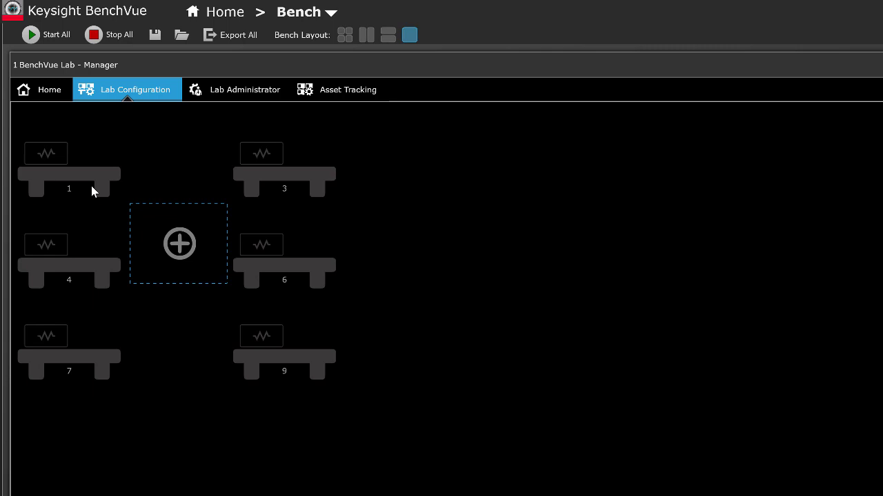
right_click(91, 184)
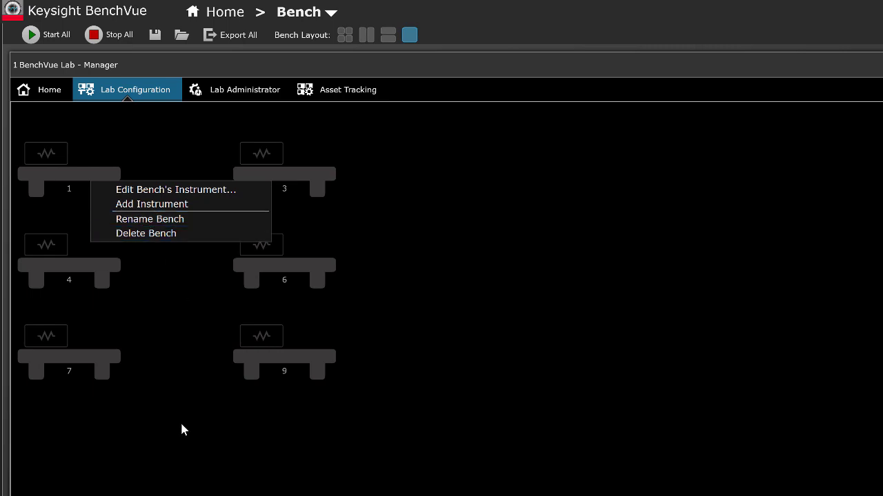
click(159, 304)
Step: Add a digital multimeter to the benches through bench 1's Add Instrument option
right_click(105, 184)
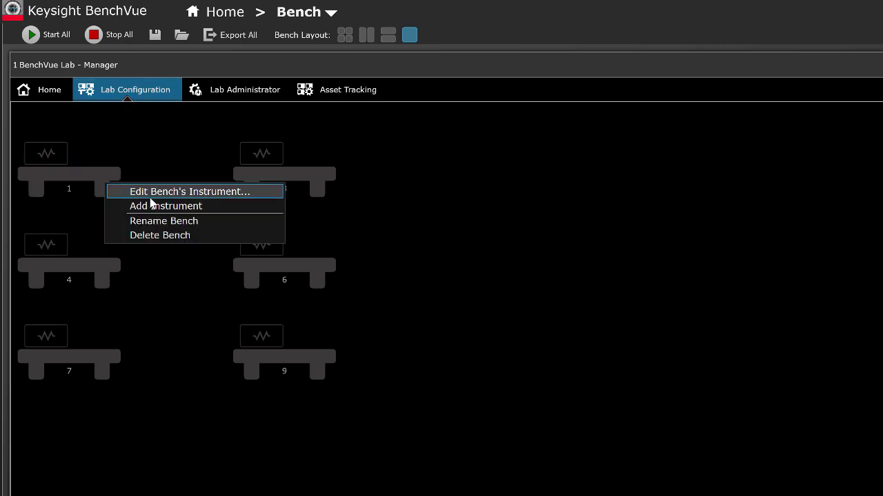
click(151, 205)
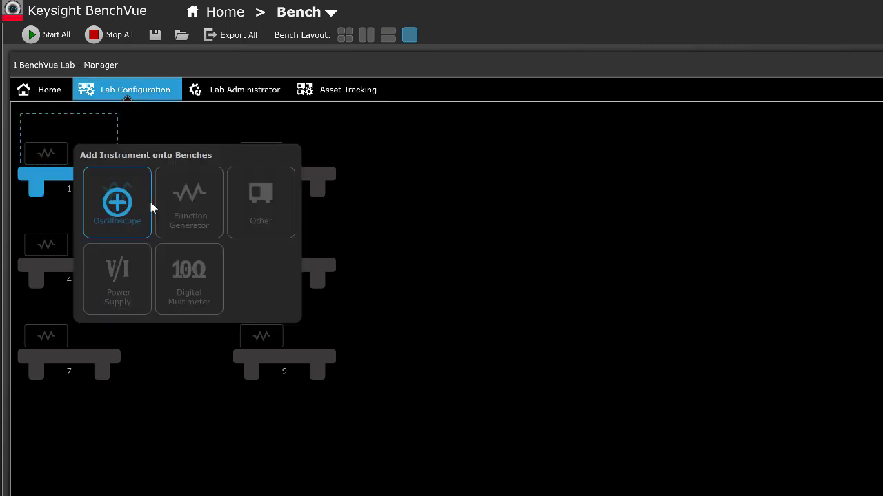
click(189, 278)
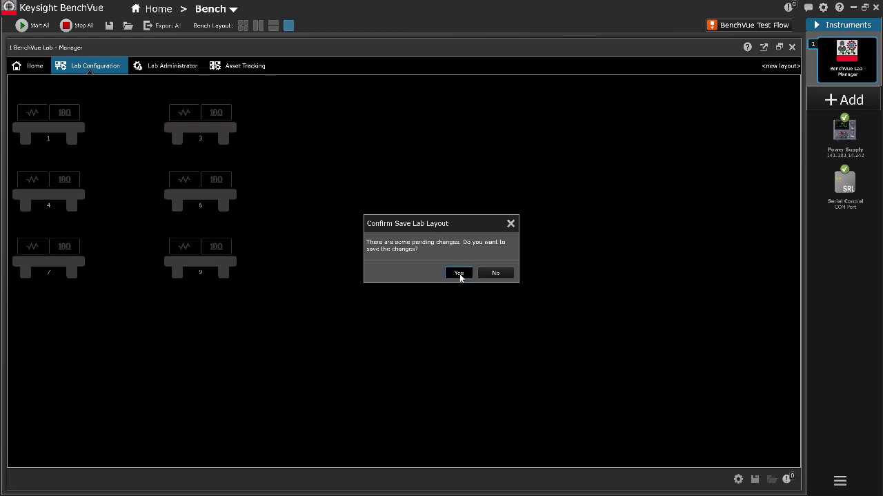
Step: Confirm saving the lab layout and name it VideoDemo
click(458, 273)
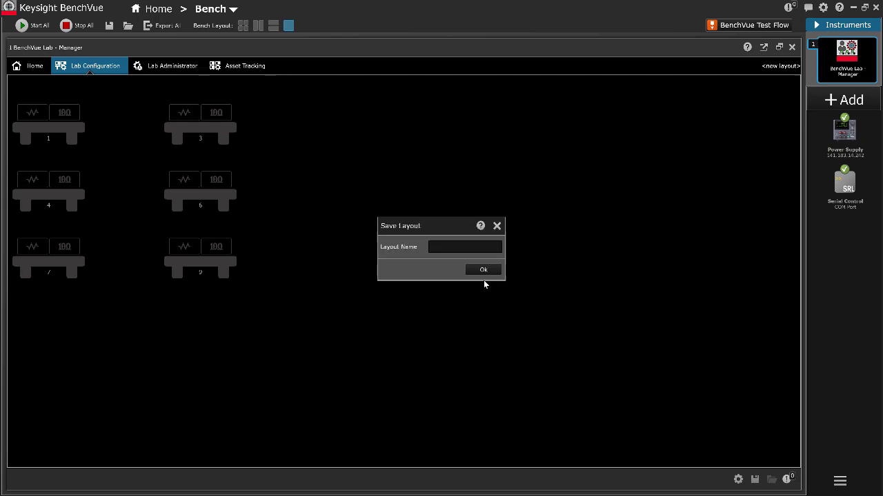
text(Video0emo)
click(474, 271)
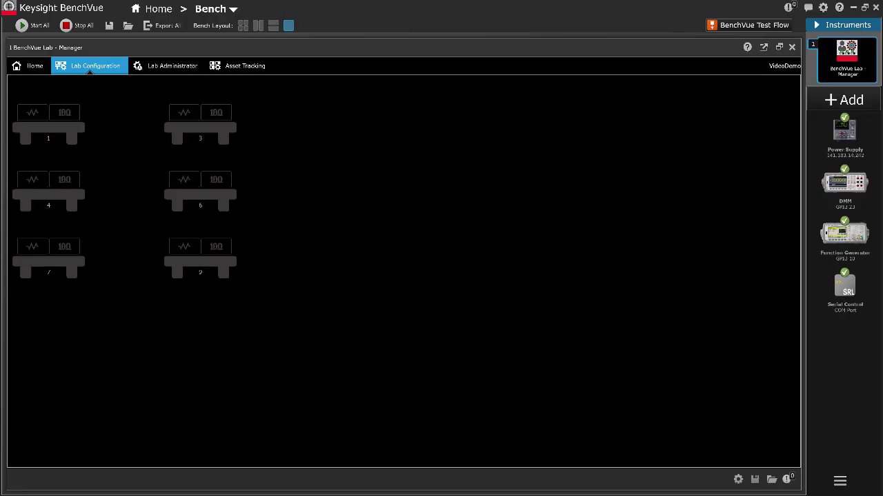
Step: Drag the Function Generator from the Instruments panel onto bench 1
mouse_move(37, 126)
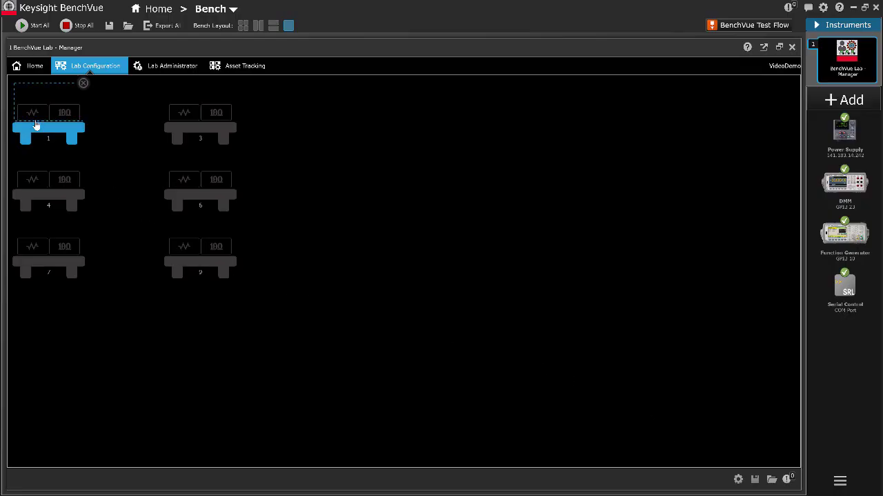
drag(37, 126, 35, 117)
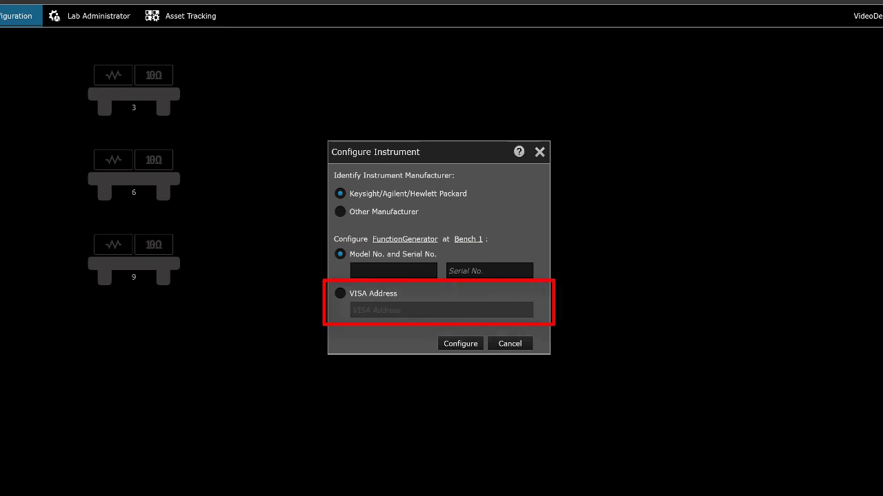
Step: Search the Windows Start menu for keysight connection expert and launch it
click(27, 491)
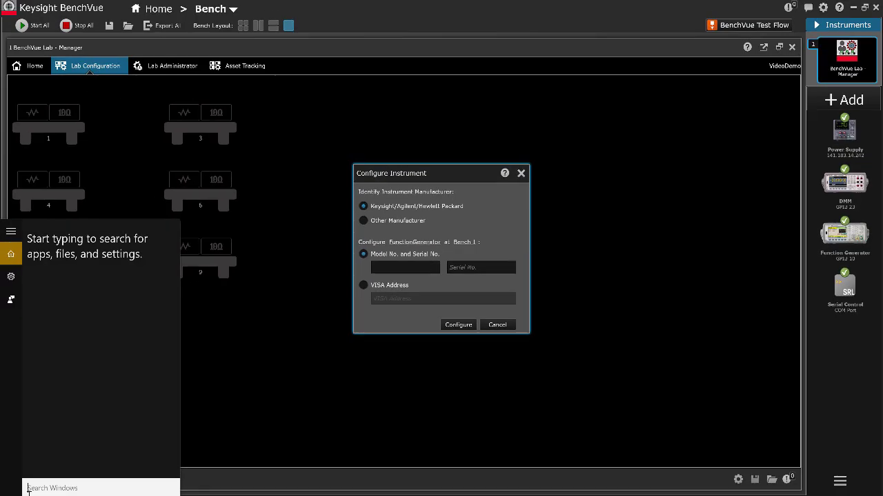
text(keys)
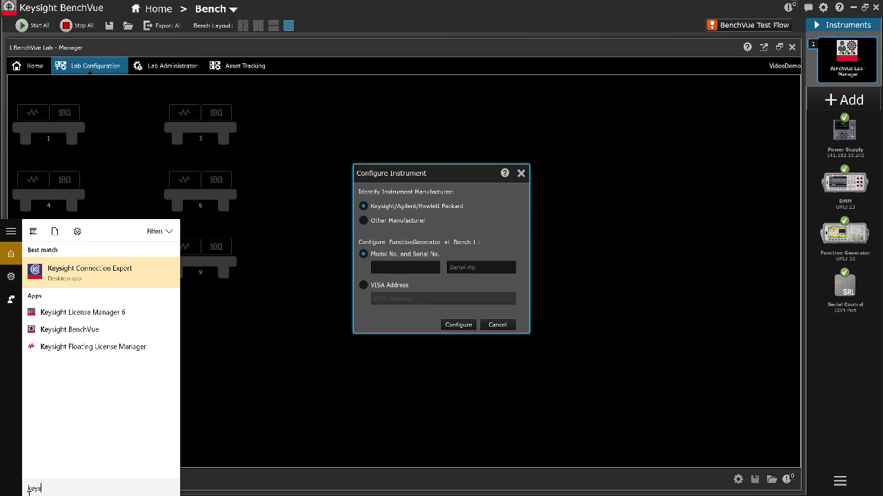
text(ight connection ex)
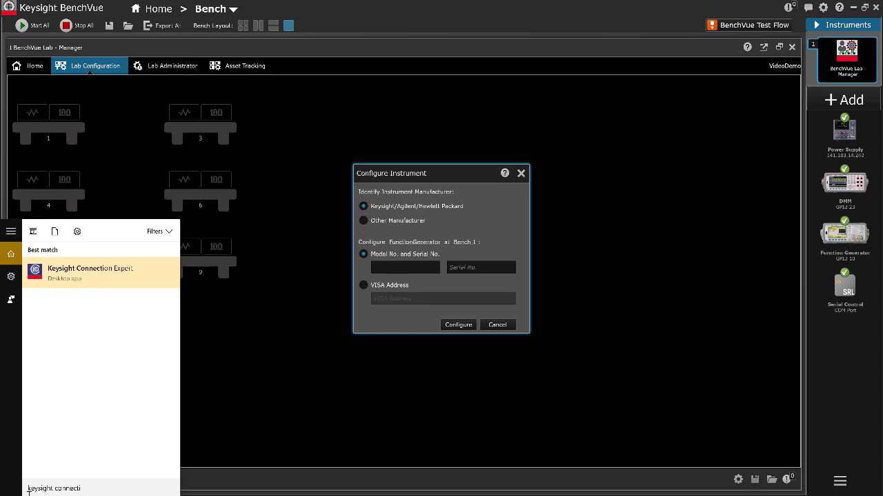
text(pert)
click(105, 278)
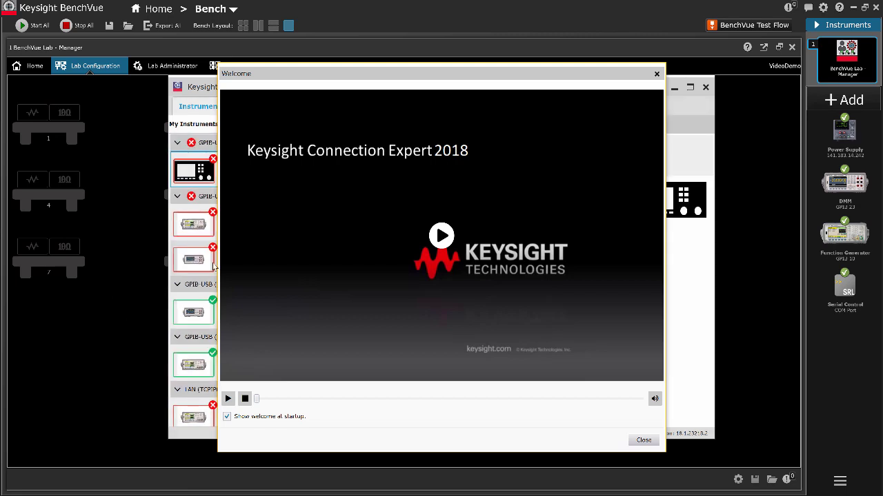
Step: Dismiss the welcome video and copy the 33622A's VISA address GPIB3::10::INSTR
click(655, 73)
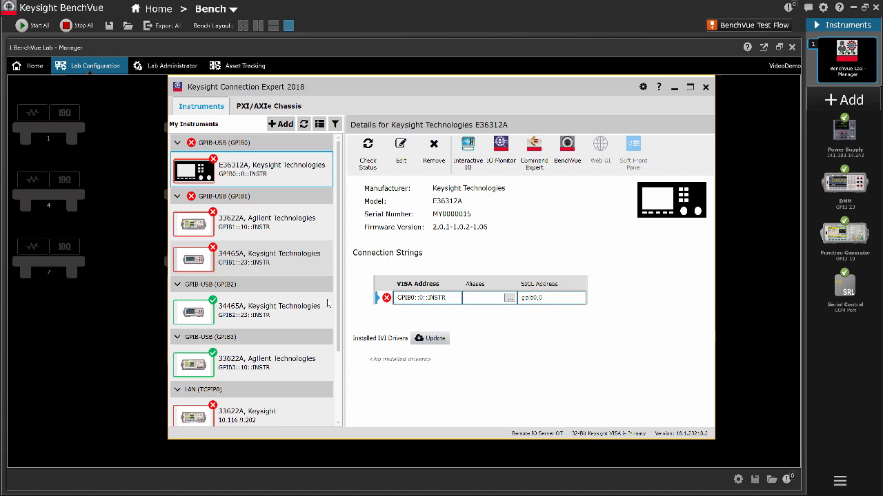
click(279, 367)
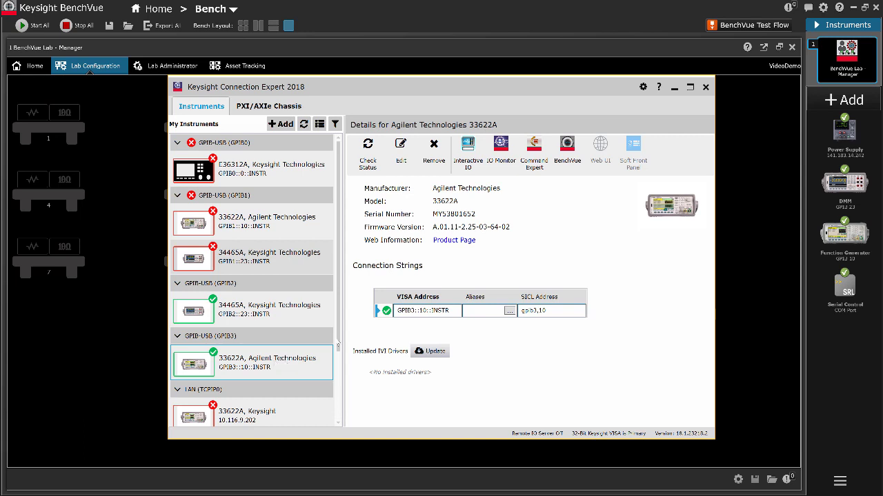
double_click(420, 311)
key(ctrl+c)
right_click(420, 311)
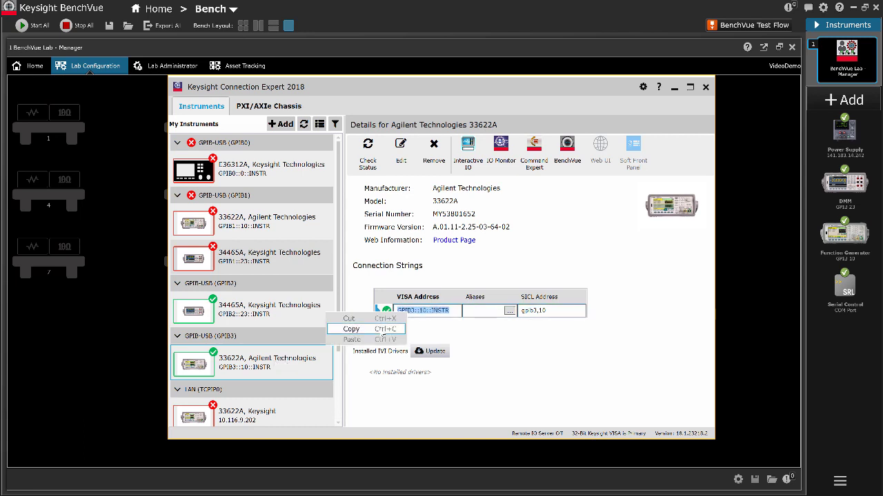
click(386, 329)
Step: Configure bench 1's function generator at VISA address GPIB3::10::INSTR, then select bench 1's multimeter
click(674, 87)
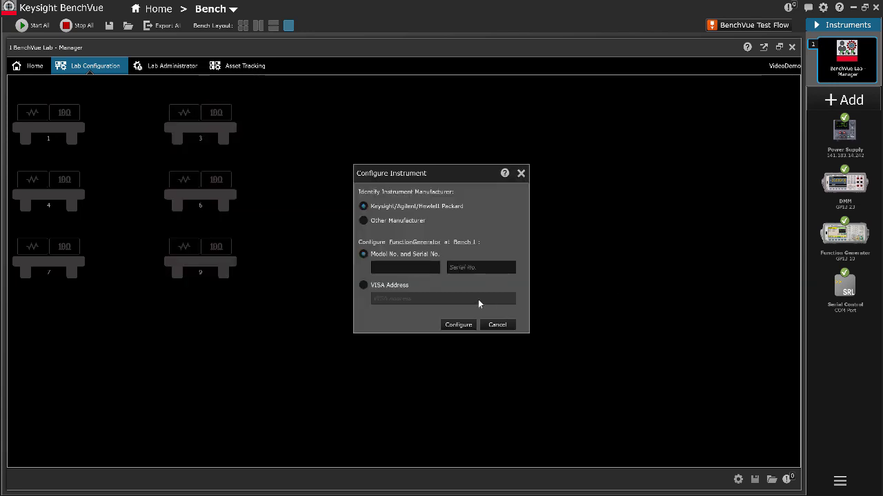
click(364, 285)
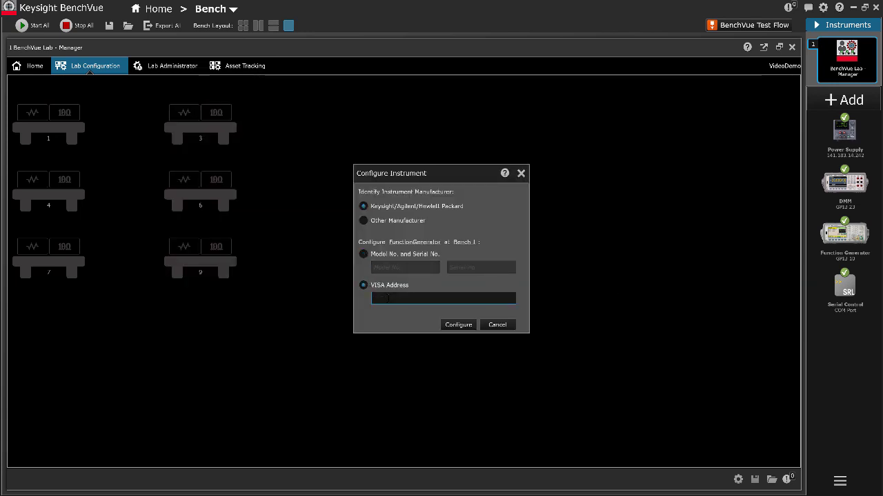
right_click(388, 298)
click(418, 329)
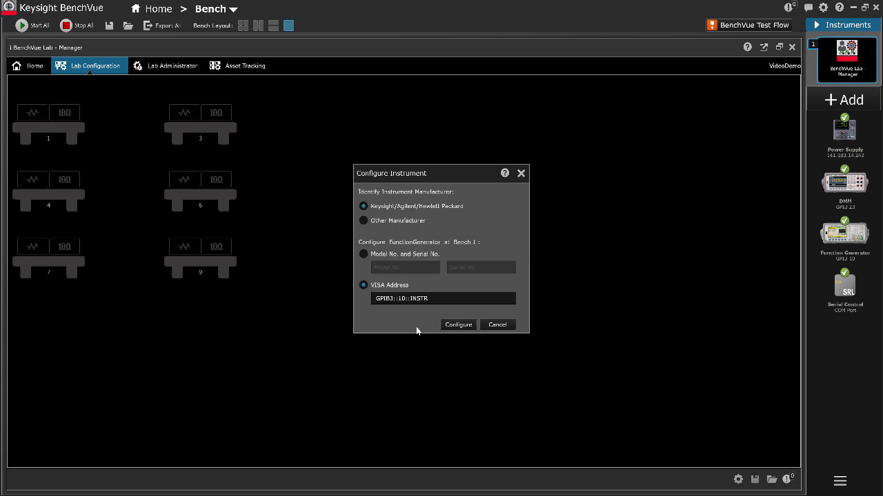
click(450, 326)
click(449, 326)
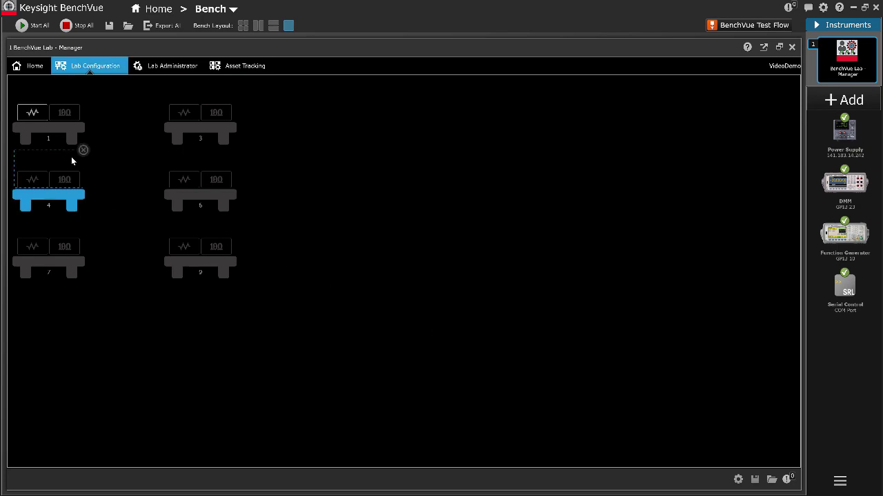
click(64, 113)
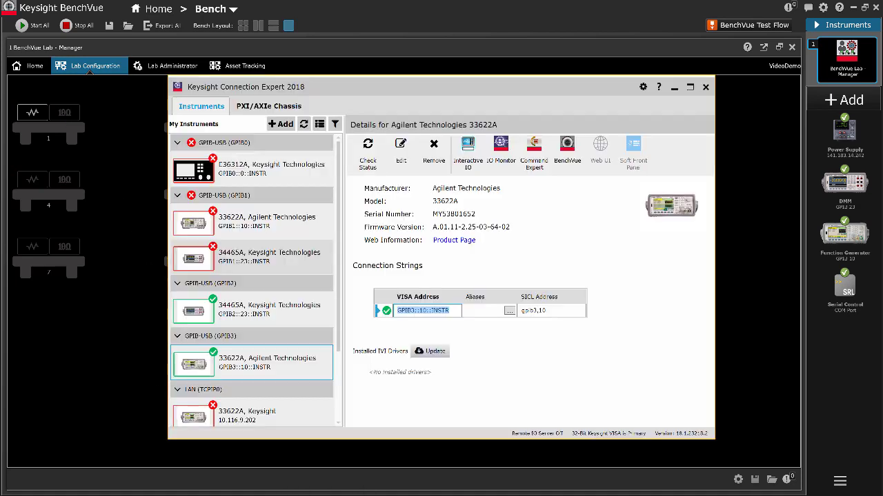
Step: Copy model 34465A from the GPIB2 entry in Connection Expert into the multimeter's Model No. field
click(282, 311)
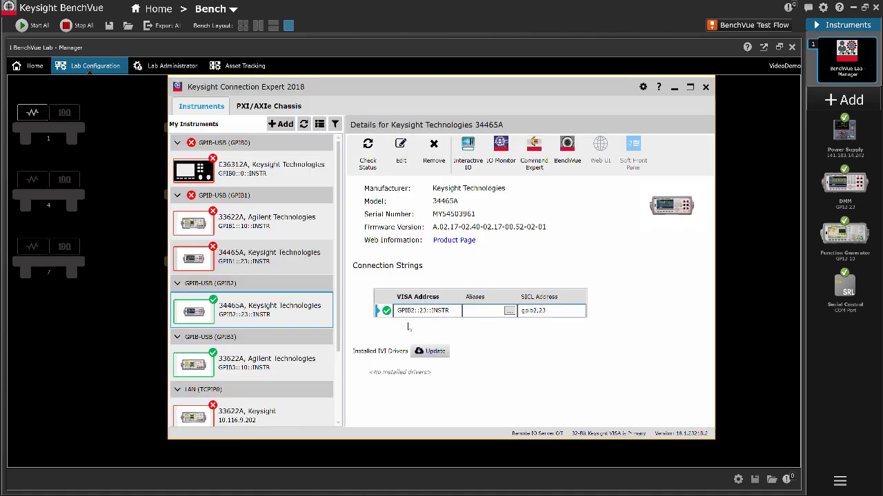
double_click(435, 201)
key(ctrl+c)
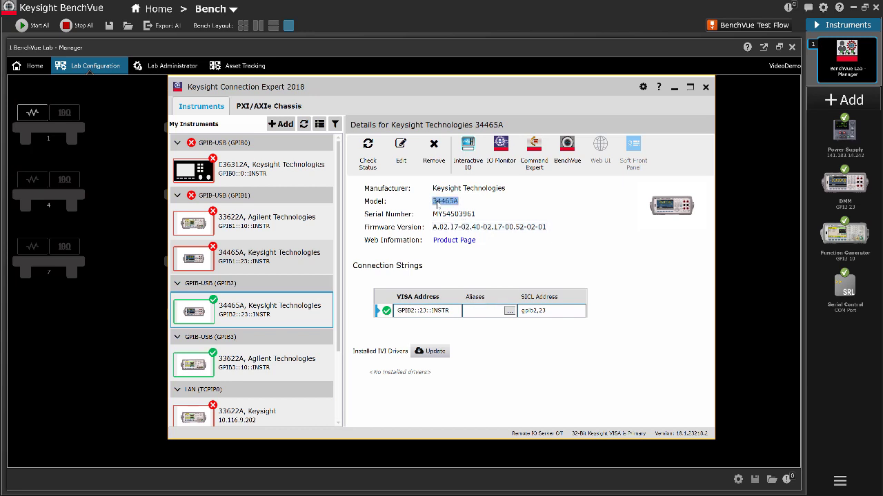
right_click(434, 200)
click(390, 219)
click(120, 322)
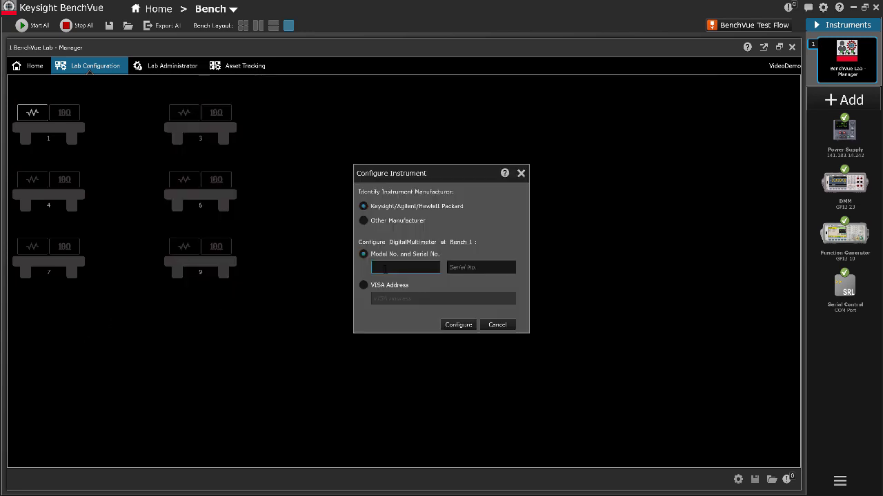
right_click(384, 266)
click(413, 297)
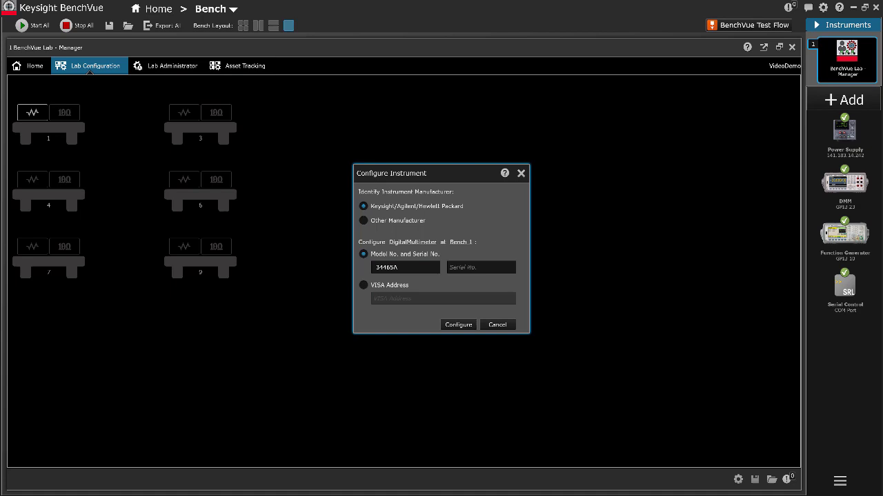
Step: Copy the multimeter's serial number into the Serial No. field and confirm the configuration
key(alt+Tab)
double_click(453, 214)
right_click(447, 214)
click(425, 231)
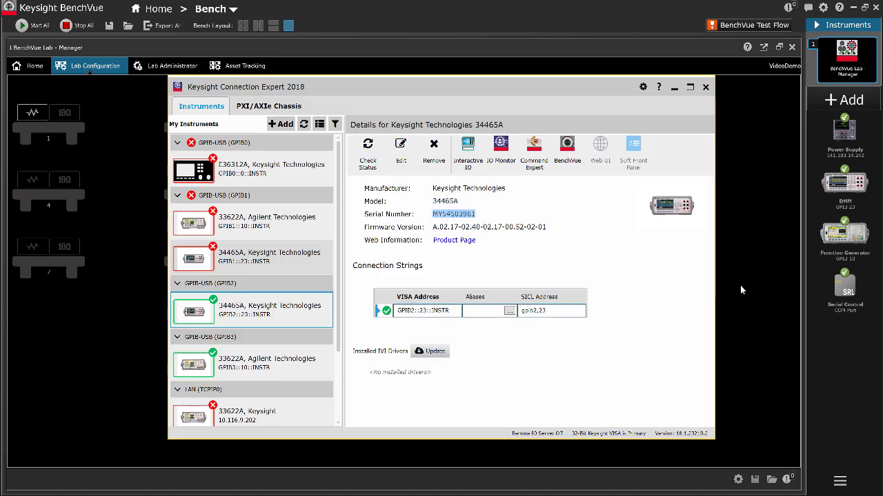
click(743, 290)
right_click(488, 268)
click(512, 293)
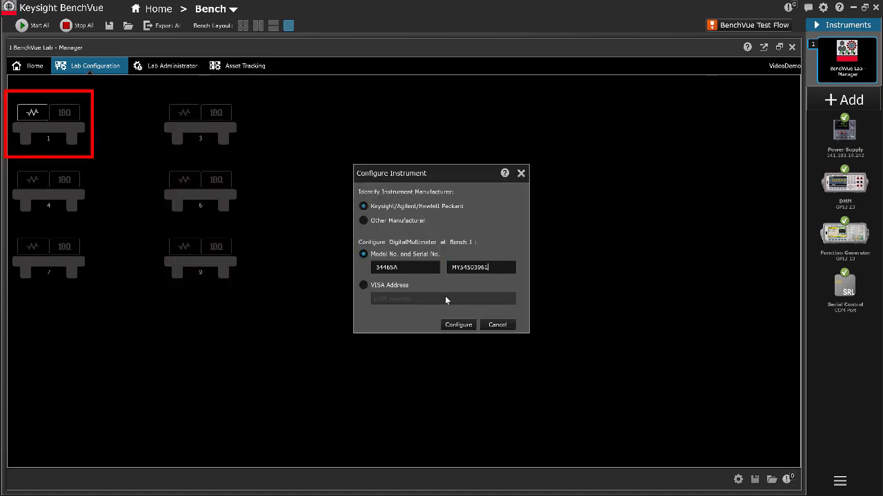
click(458, 325)
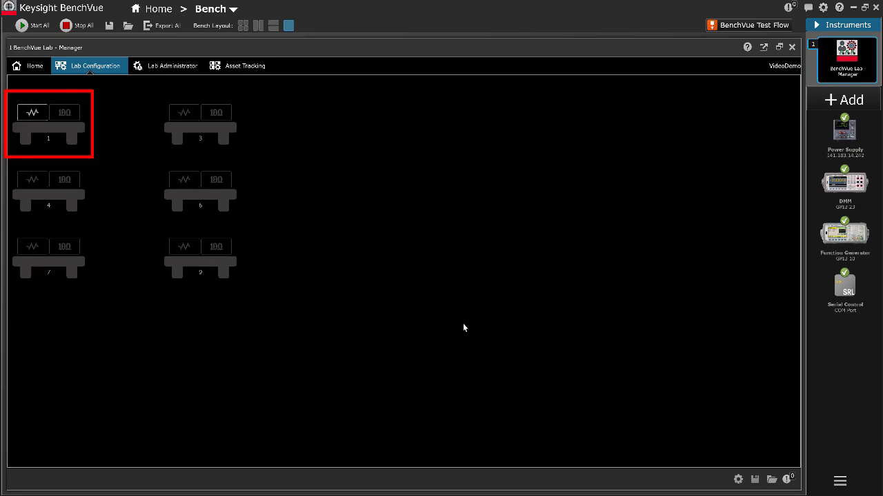
Step: Switch from the Bench workspace to the Applications page listing BenchVue Lab Client and Lab Manager
click(220, 9)
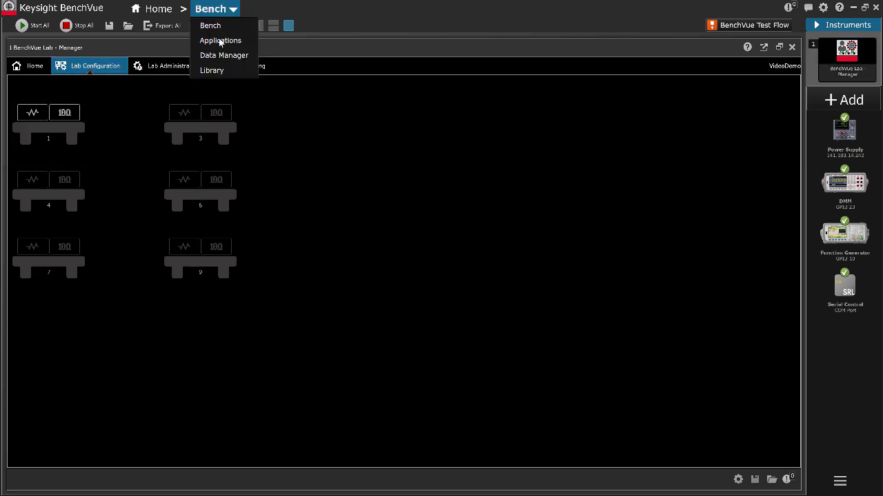
click(219, 40)
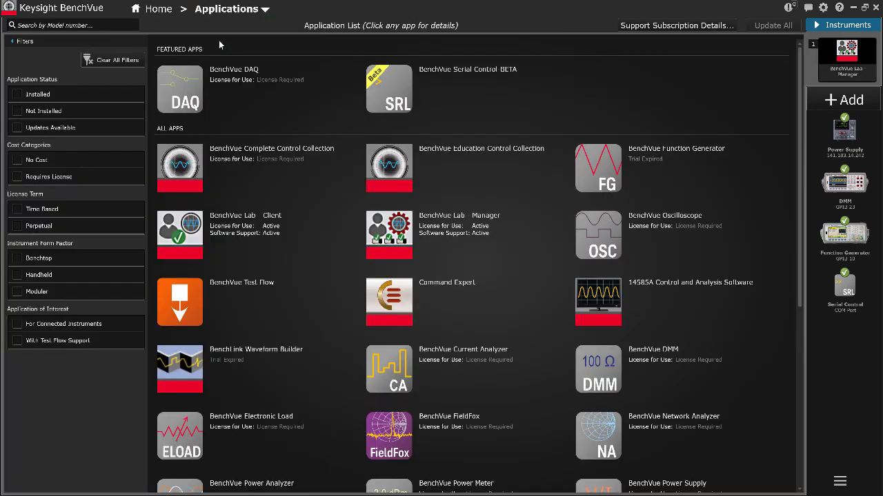
mouse_move(299, 227)
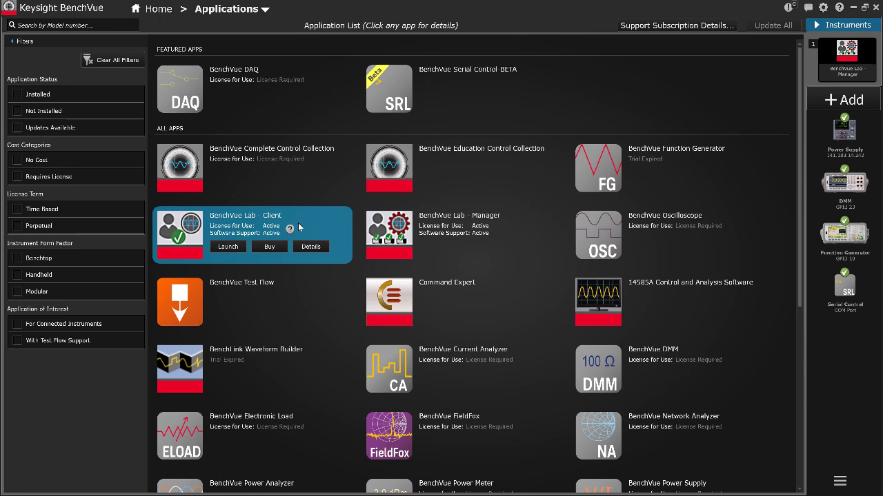
Step: Launch BenchVue Lab Client and set this PC's bench type to Non-fixed PC
click(228, 247)
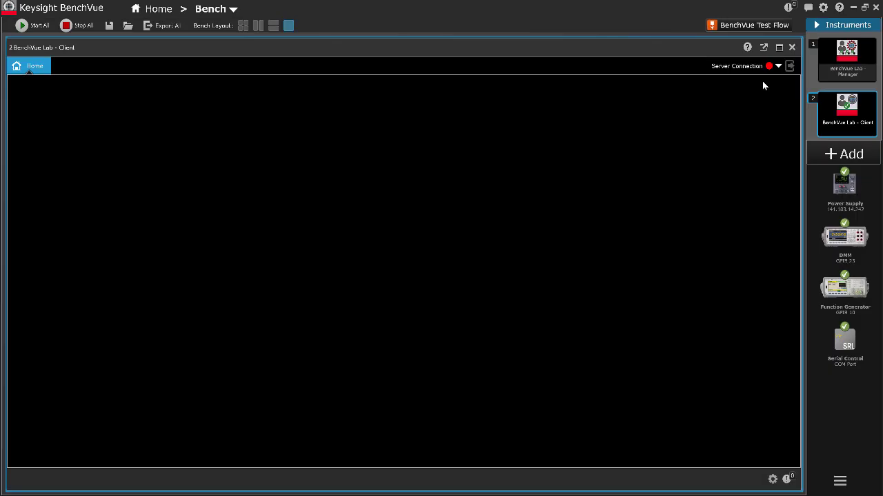
click(773, 479)
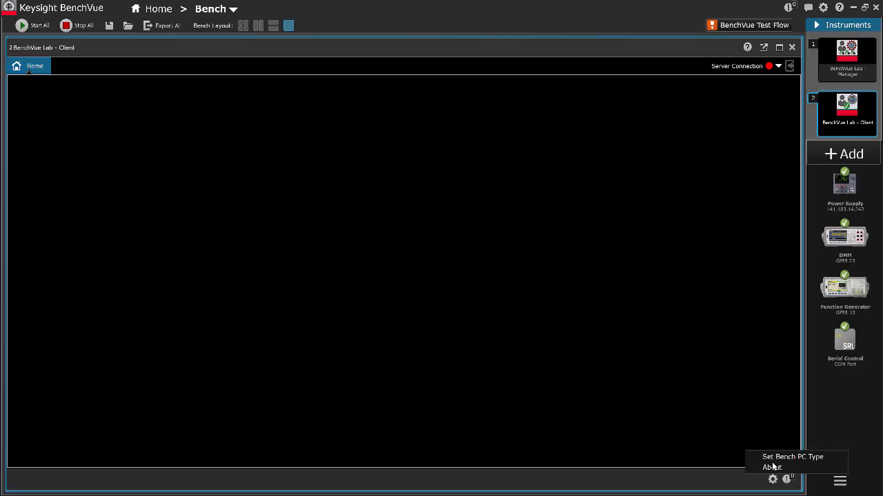
click(773, 458)
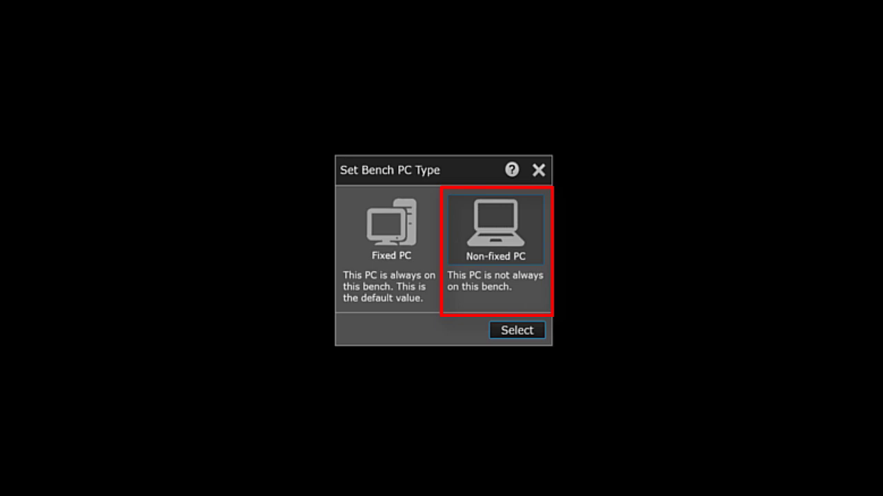
click(517, 330)
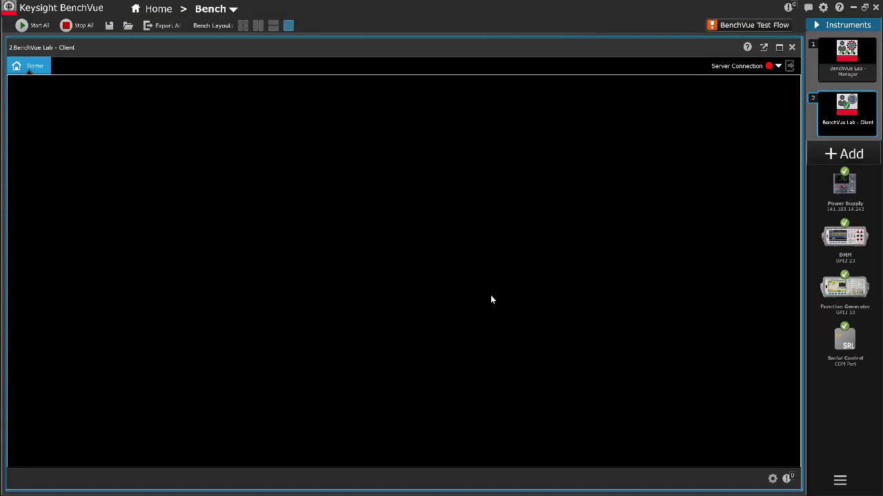
Step: Switch the Lab Client to a new Lab Manager at address 10.15 and connect
click(776, 67)
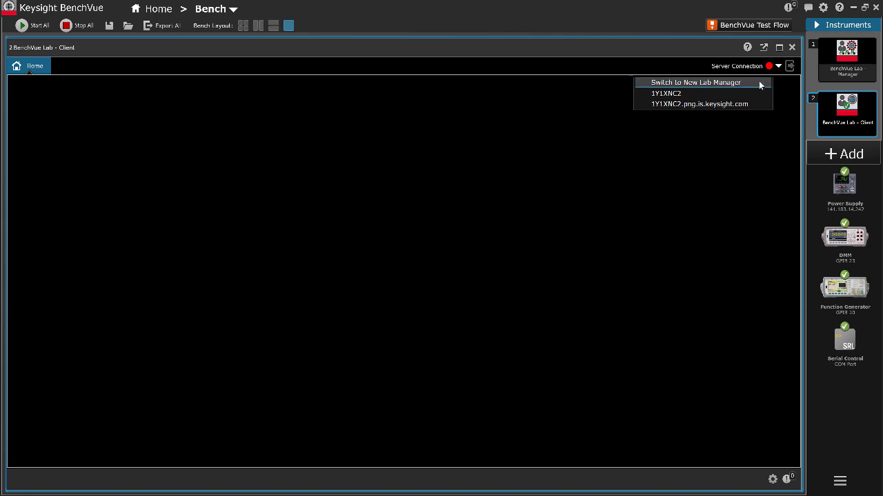
click(758, 82)
click(488, 239)
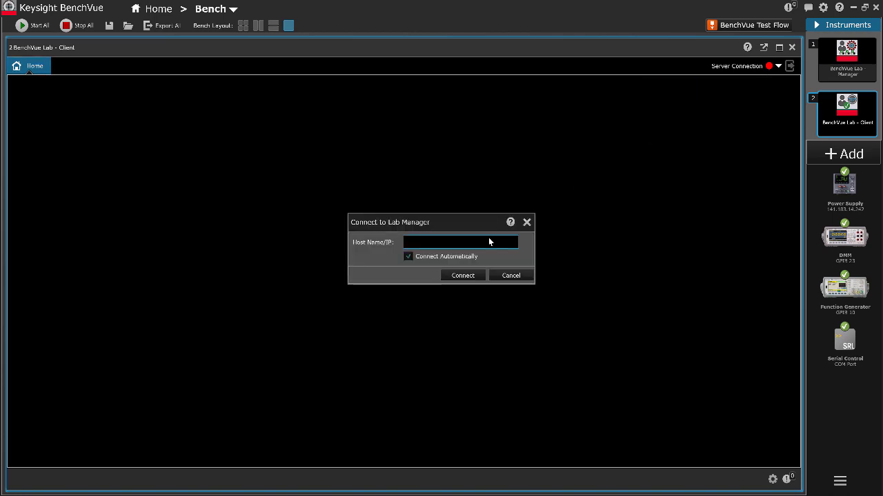
text(1)
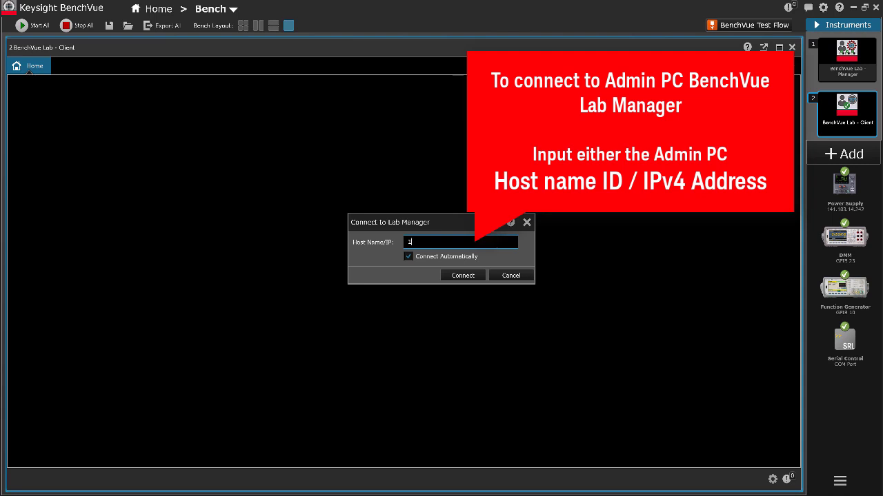
text(0.154.11.125)
click(458, 276)
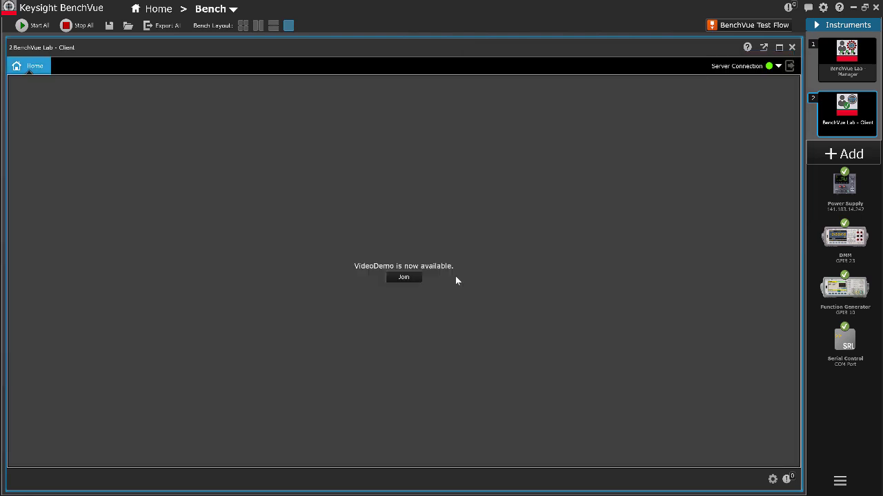
Step: Join the VideoDemo lab as bench 1 and start manual configuration of the function generator
click(414, 277)
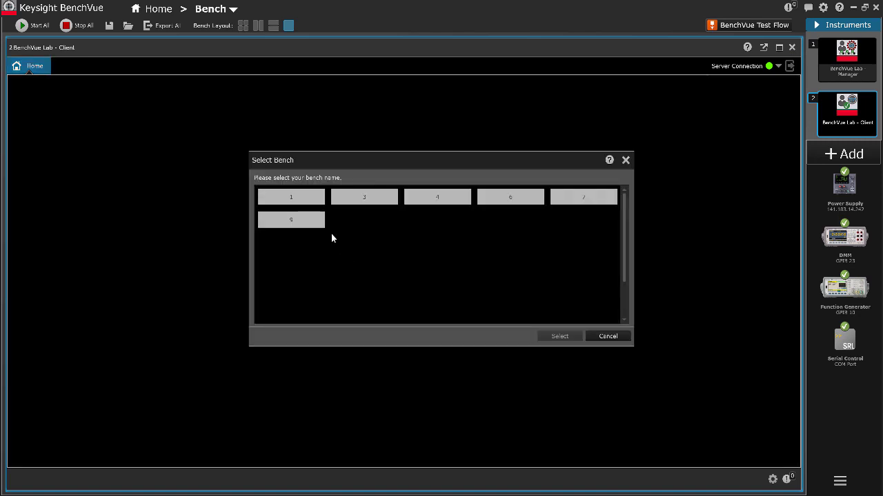
click(305, 200)
click(559, 336)
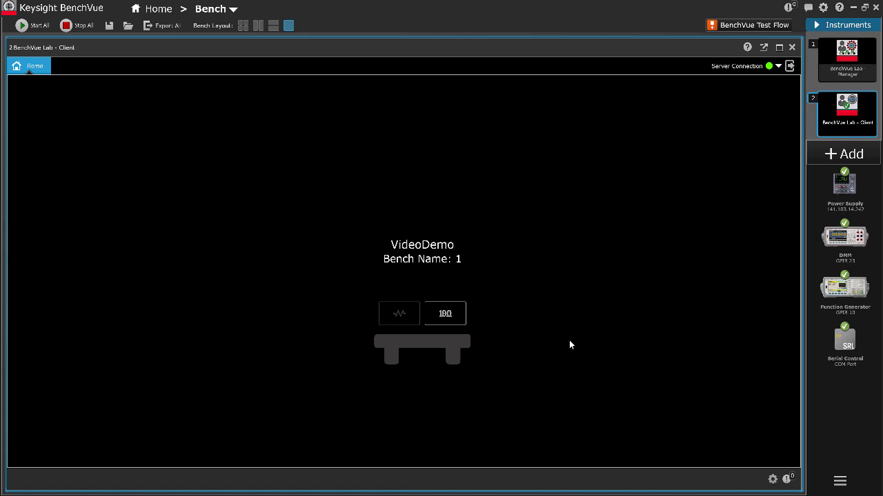
click(394, 313)
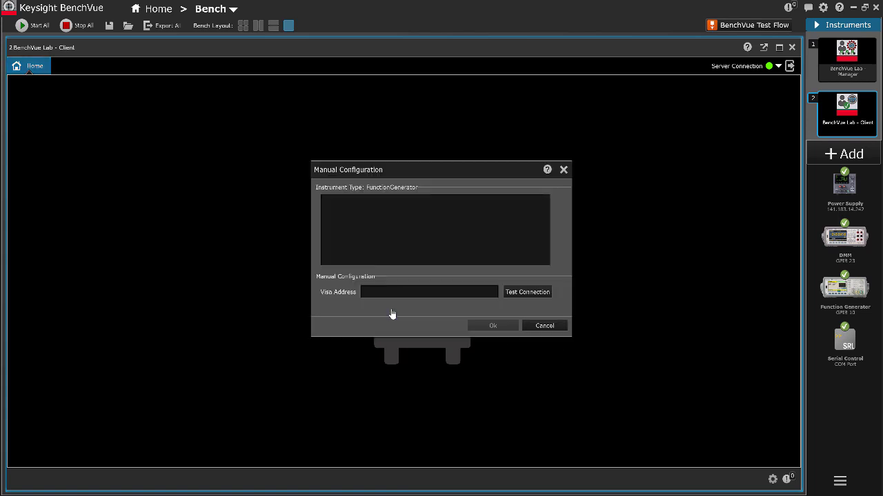